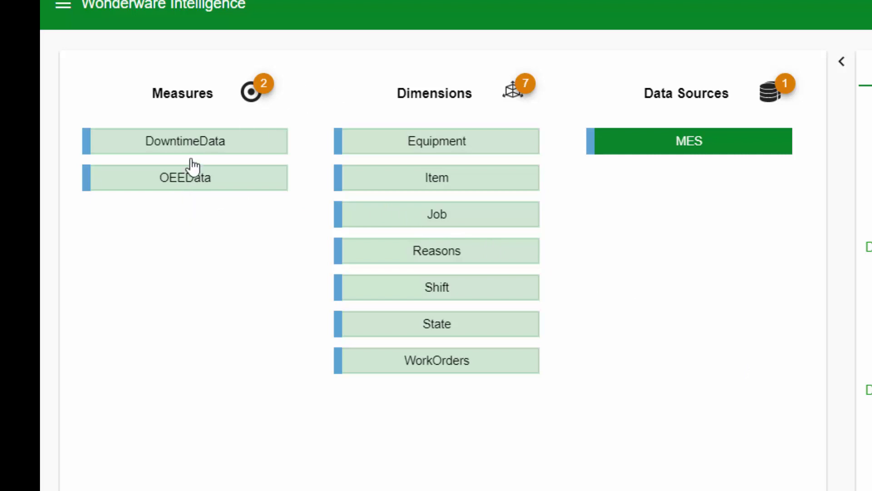
Review which objects the OEEData and DowntimeData measures relate to, and examine the MES data source's connection settings
left_click(166, 186)
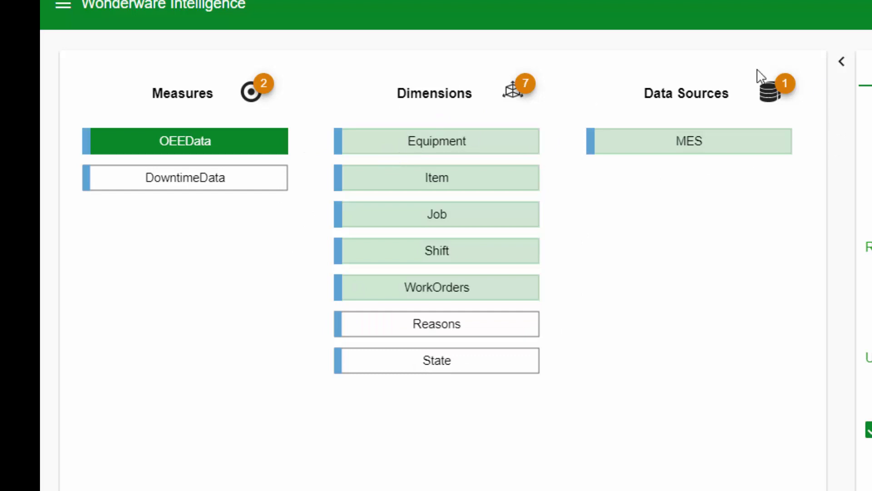
left_click(186, 178)
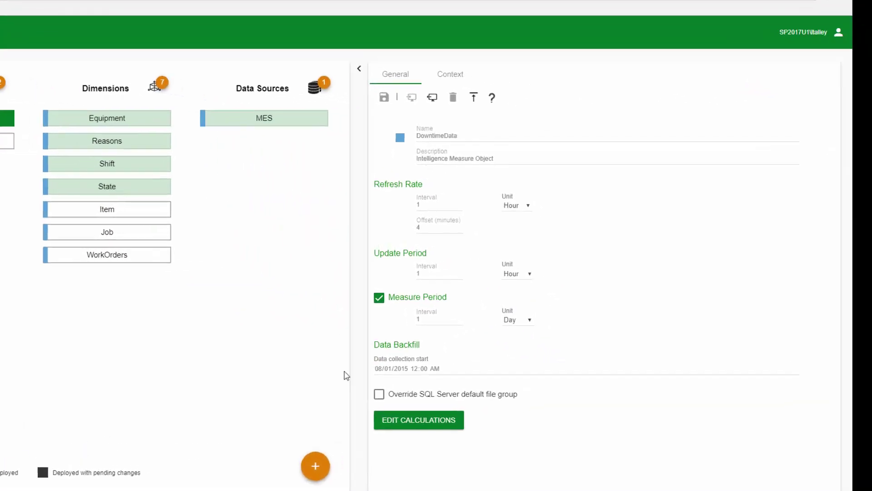
left_click(59, 92)
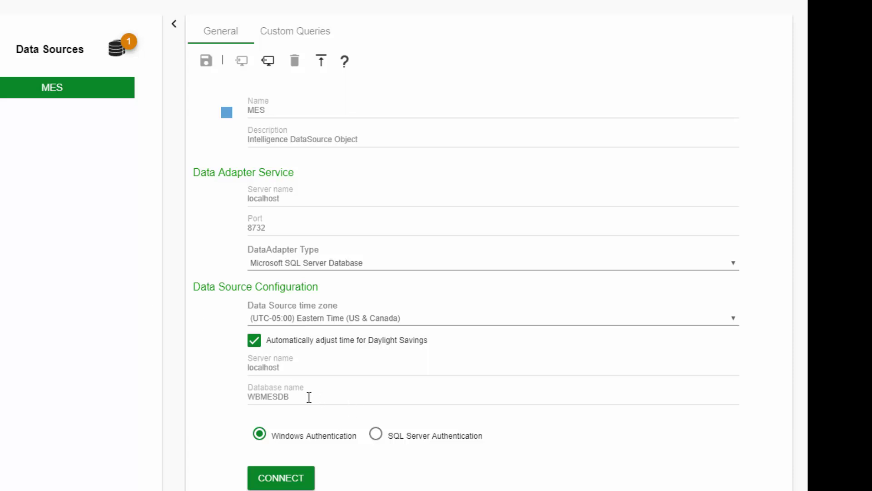
left_click_drag(308, 397, 249, 393)
left_click(100, 285)
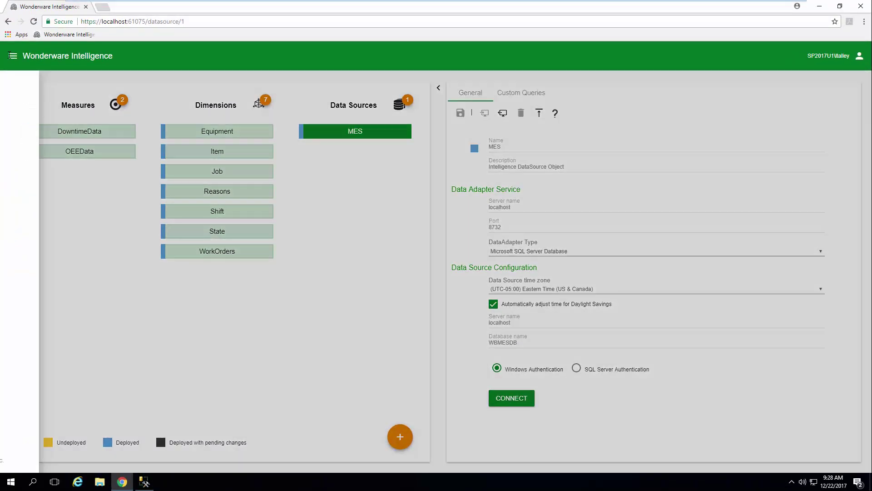
Look over the global import, export and deployment options, and return to the model overview
left_click(13, 56)
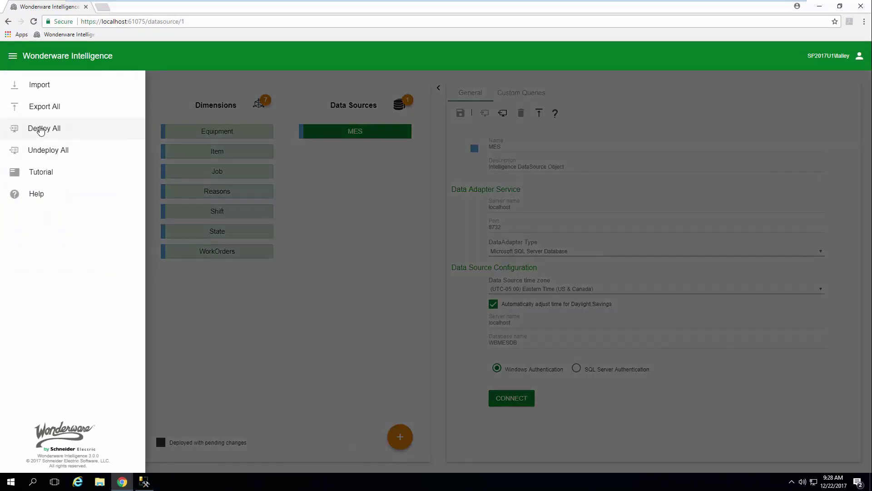
left_click(305, 158)
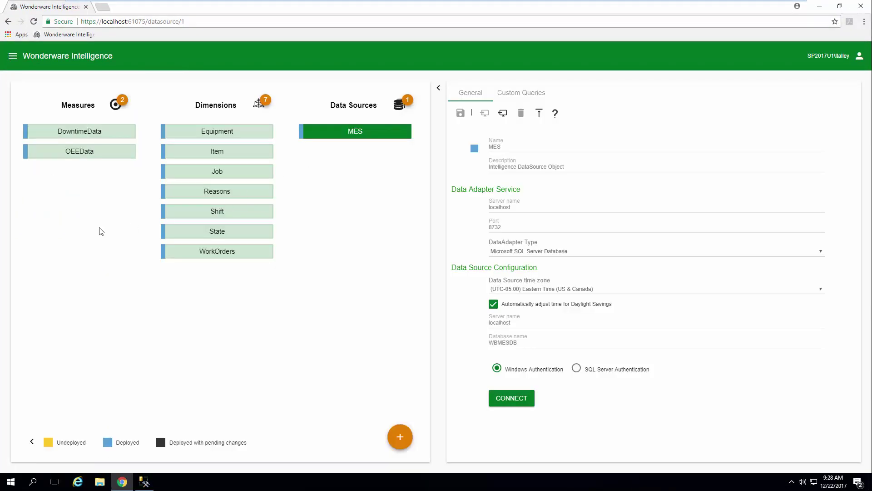
left_click(112, 135)
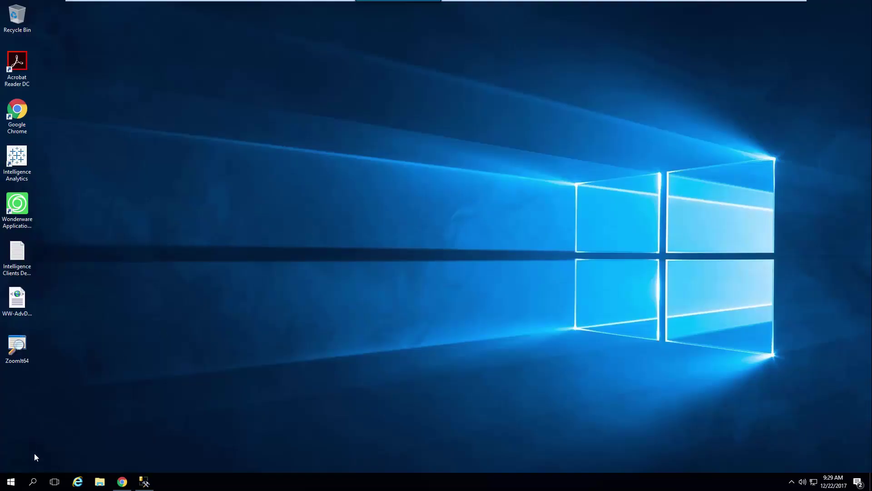
Launch Intelligence Analytics and open the MES Dashboard workbook
left_click(16, 483)
left_click(159, 439)
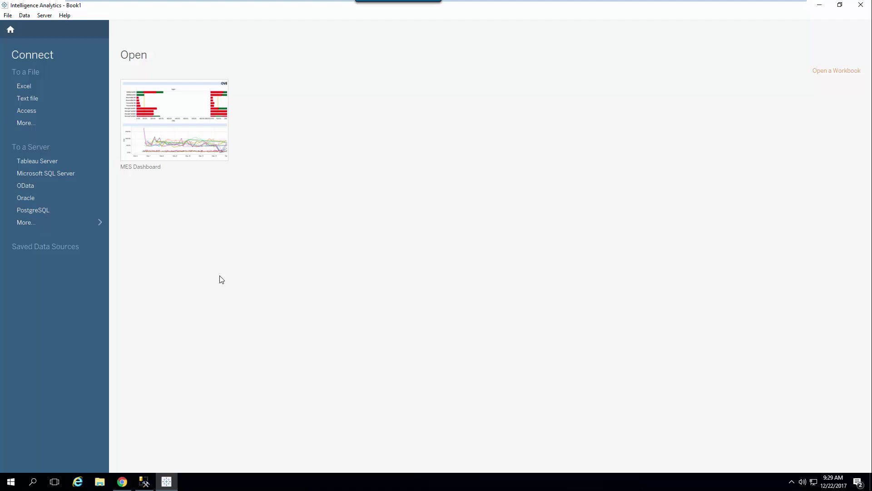
left_click(190, 117)
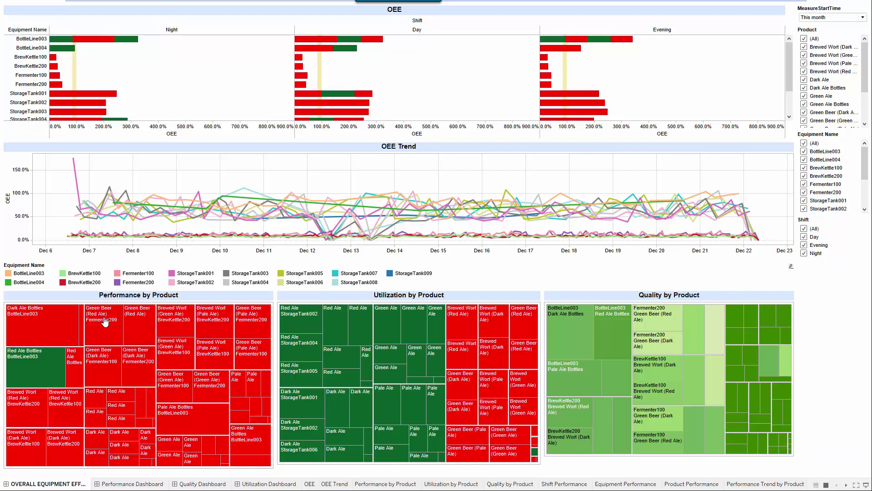
Open the Performance Dashboard and examine the Night shift spike in the Performance Trend by Product chart
left_click(133, 484)
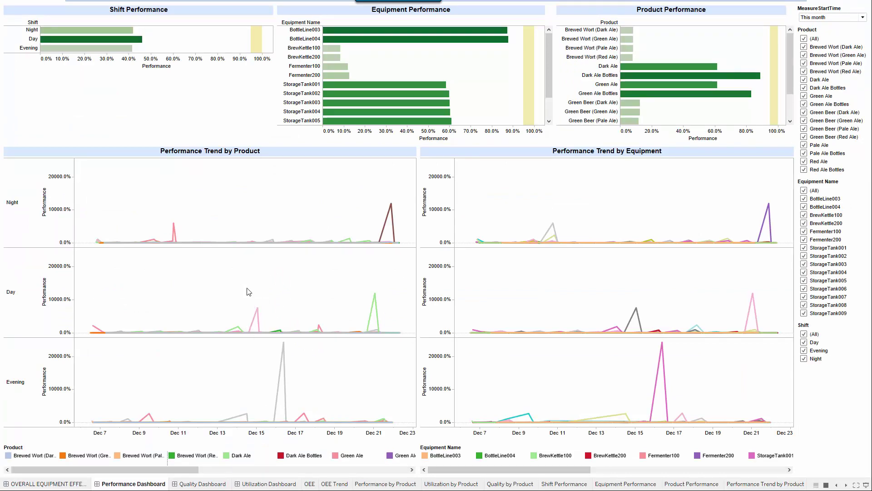
left_click(391, 205)
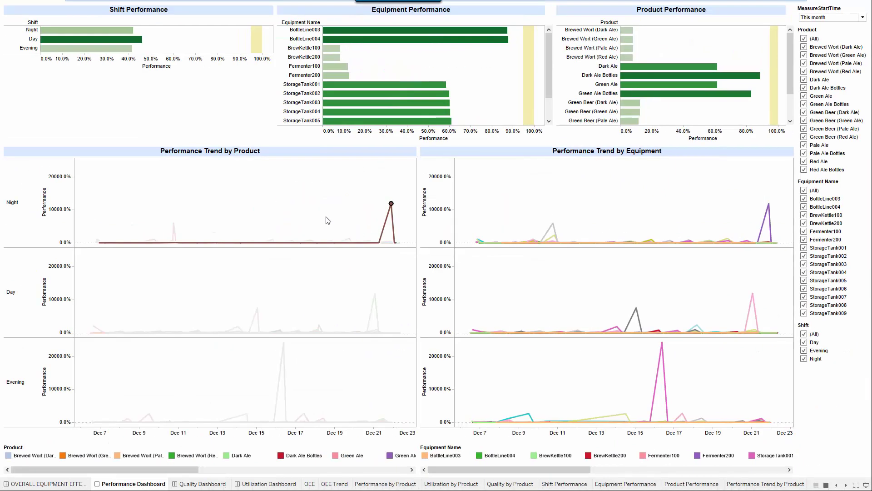
left_click(224, 276)
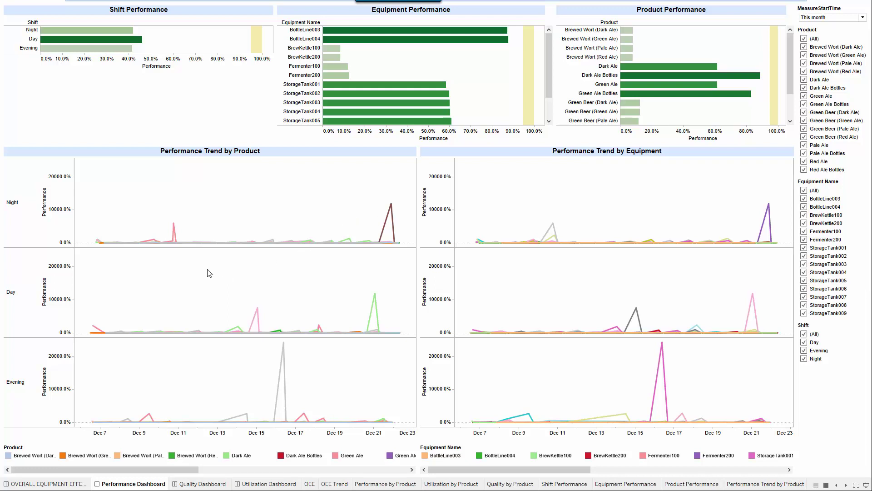
mouse_move(389, 213)
Open the Performance Trend by Product worksheet for editing and show a filter for the Performance measure
left_click(757, 484)
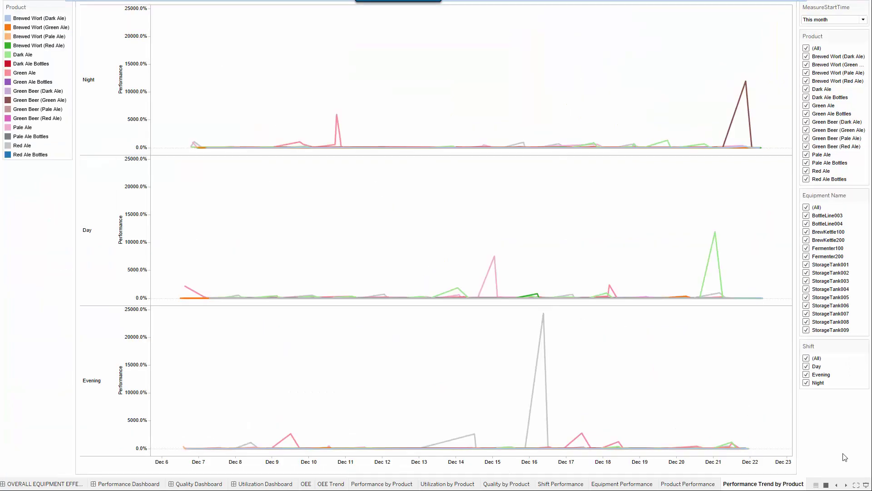
left_click(866, 485)
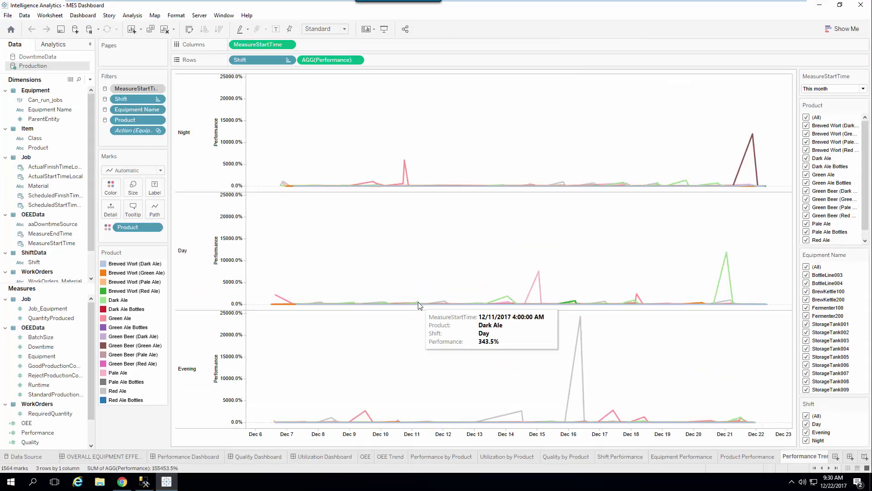
left_click(35, 434)
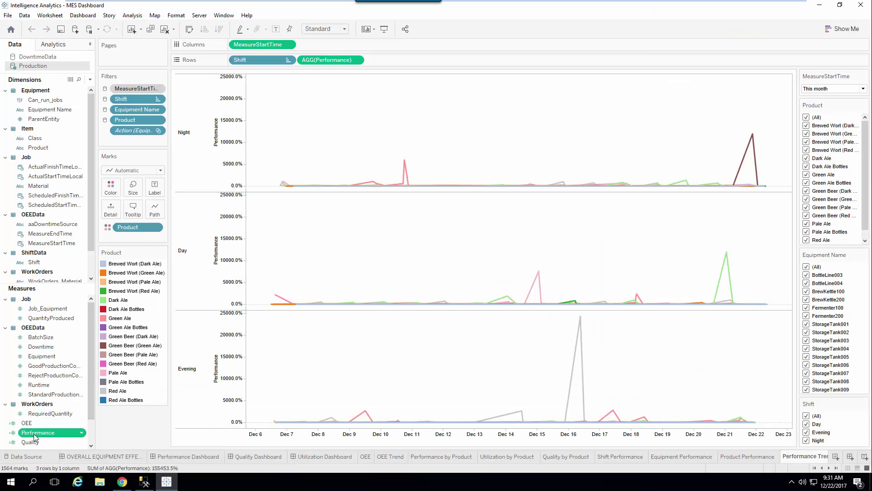
mouse_move(753, 135)
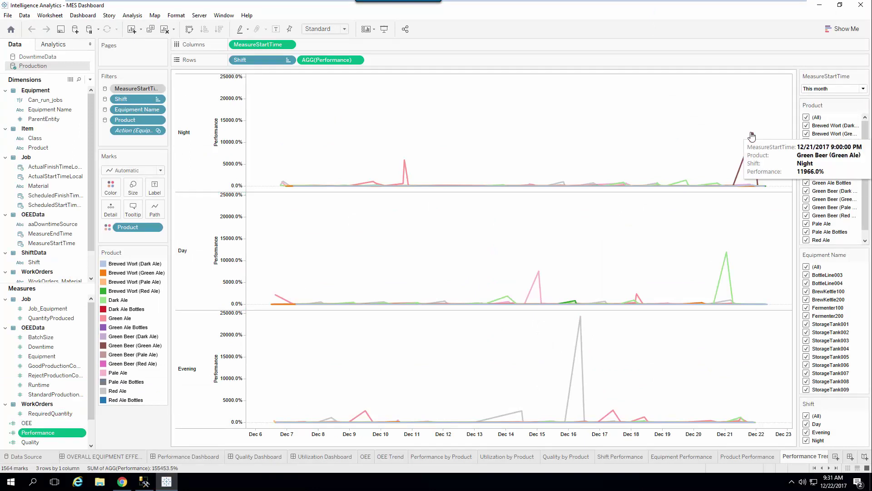
right_click(48, 434)
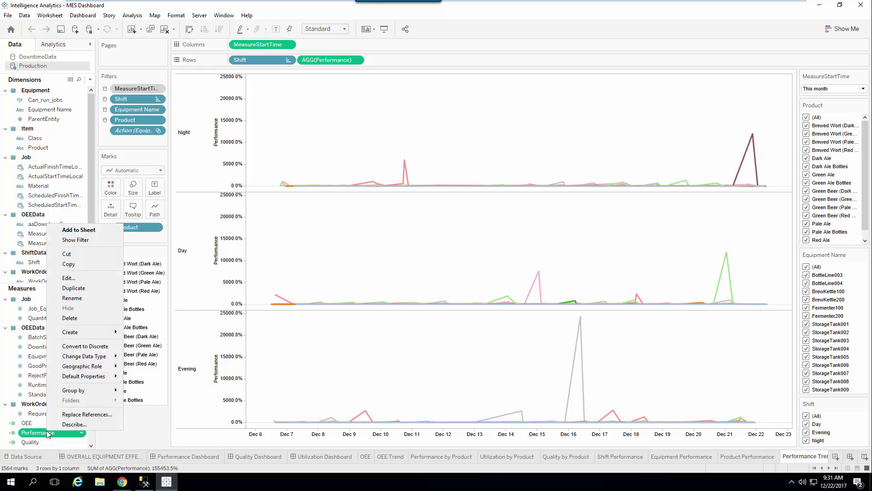
left_click(76, 240)
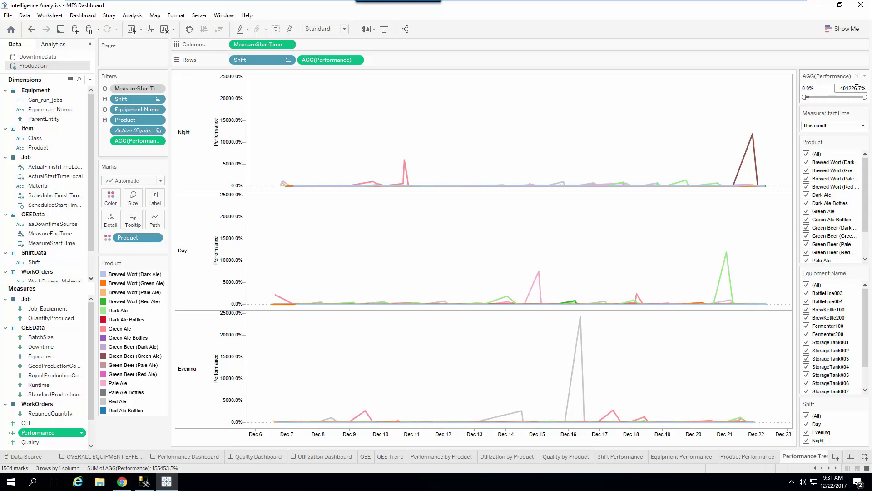
Set the upper limit of the Performance filter range to 500%
left_click_drag(864, 97, 818, 97)
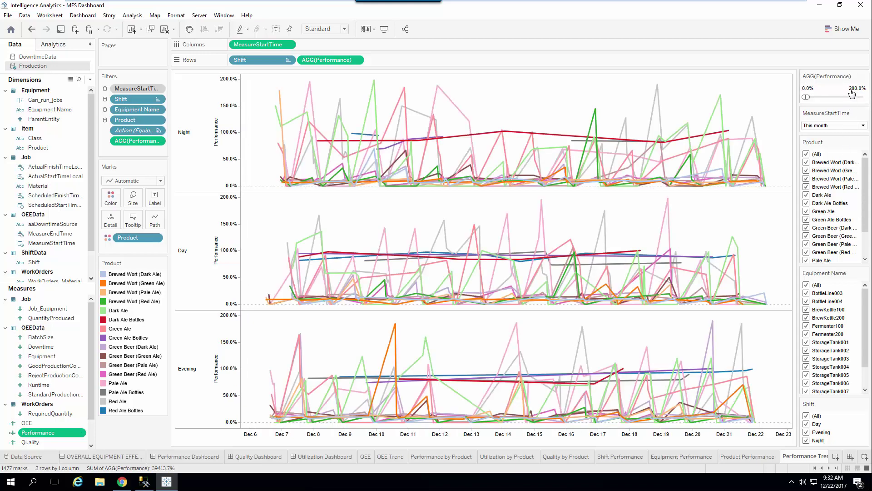
left_click(853, 90)
type("500")
key("Return")
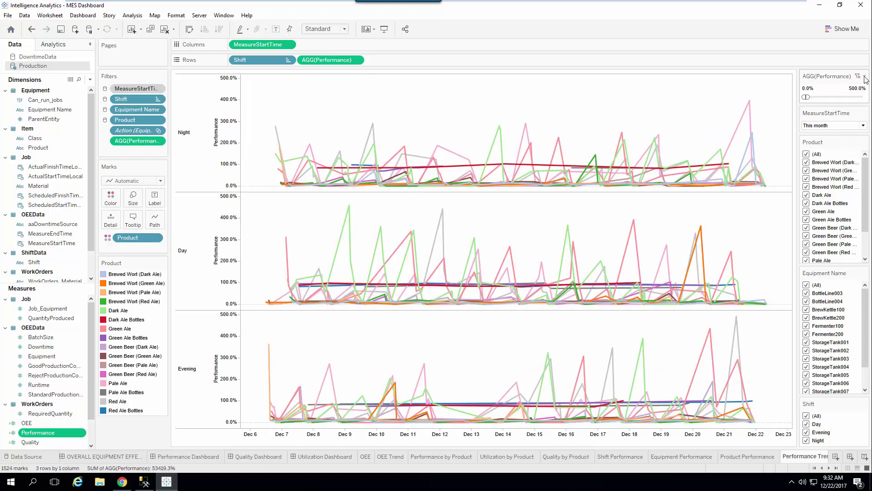
Apply the Performance filter to the other worksheets as well and return to the Performance Dashboard
left_click(865, 77)
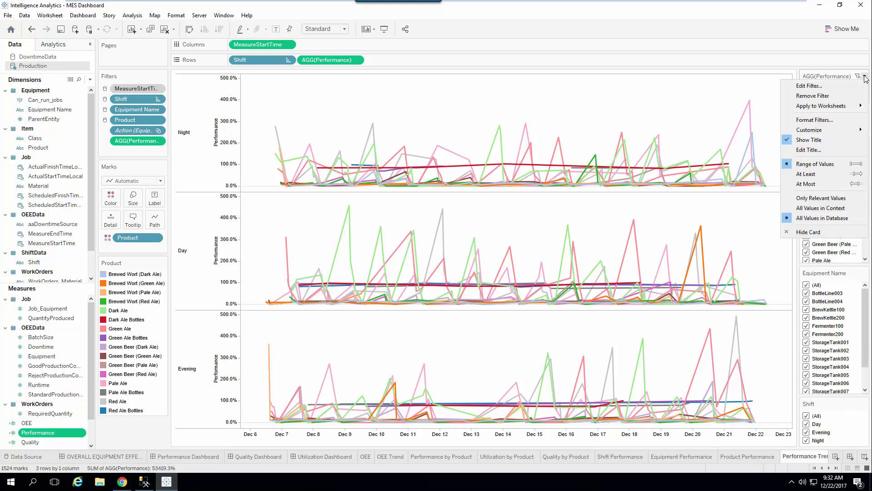
mouse_move(831, 106)
left_click(171, 457)
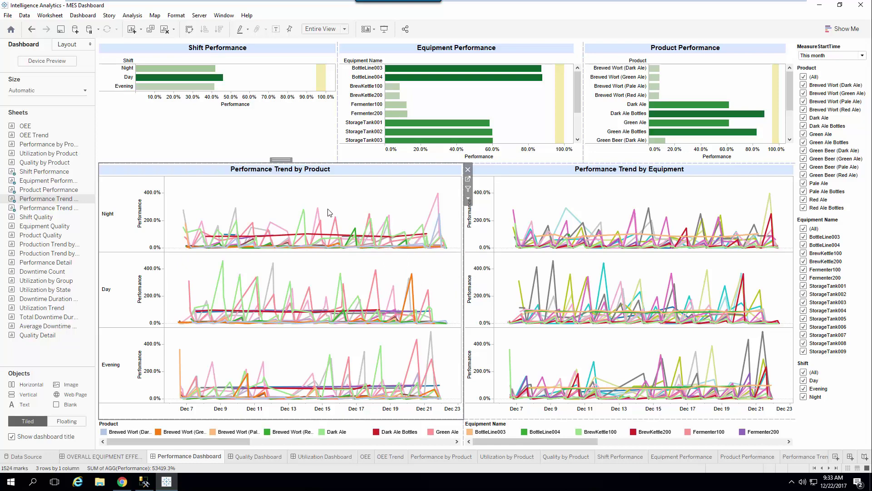
Preview the Performance Dashboard on tablet models, from Generic Tablet through iPad, Kindle Fire HD and Nexus 7 to Samsung Galaxy Tab 10
left_click(40, 62)
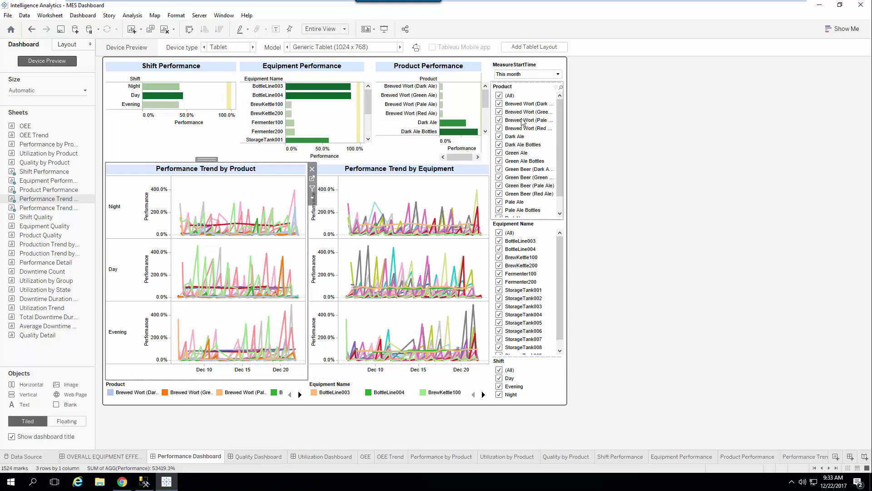
left_click(400, 47)
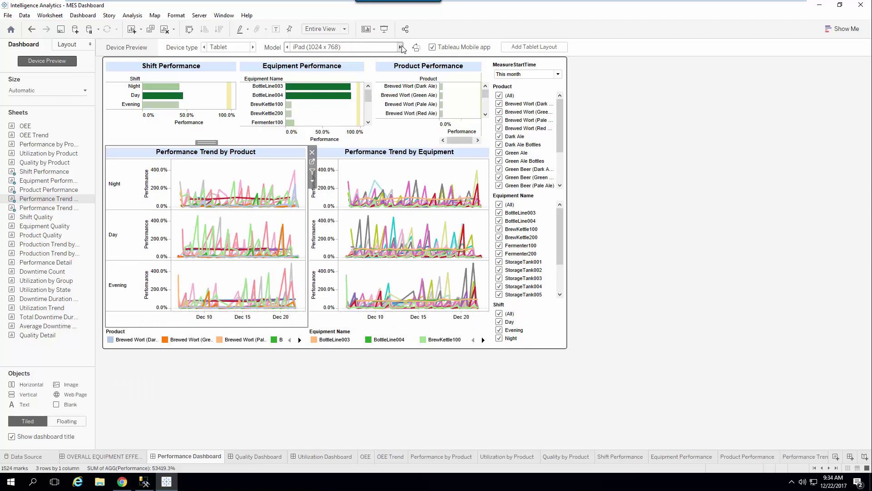
left_click(400, 46)
left_click(401, 46)
left_click(401, 47)
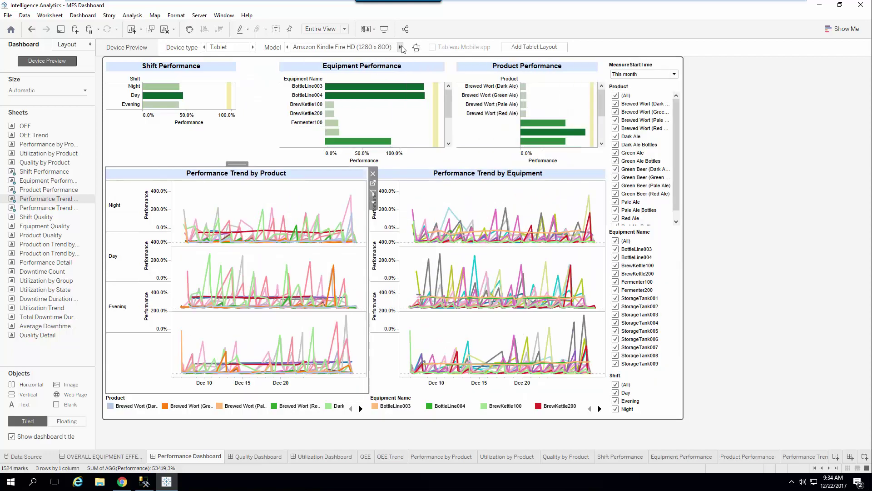
left_click(401, 47)
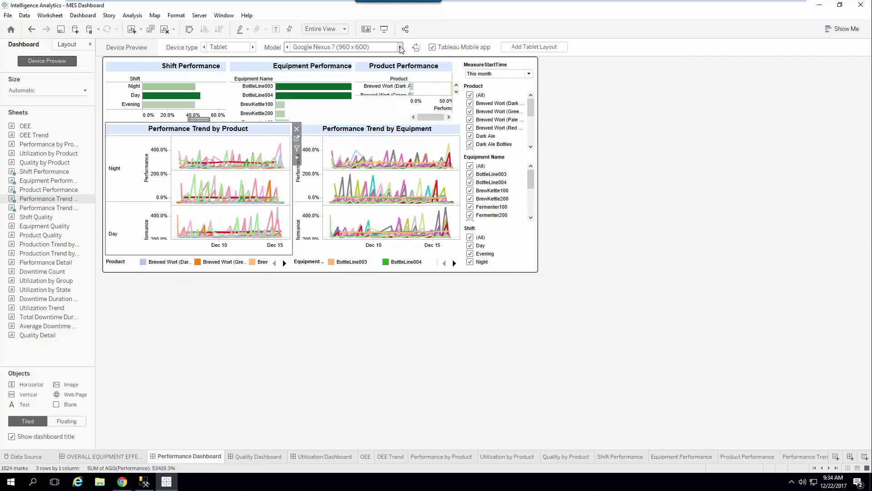
left_click(400, 47)
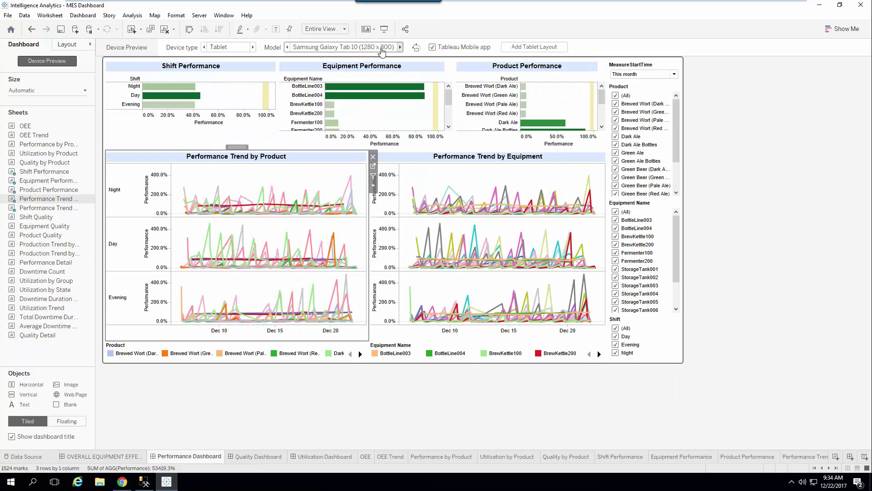
Preview the dashboard on a generic phone, and add a Desktop layout for the Generic Desktop Monitor model
left_click(253, 47)
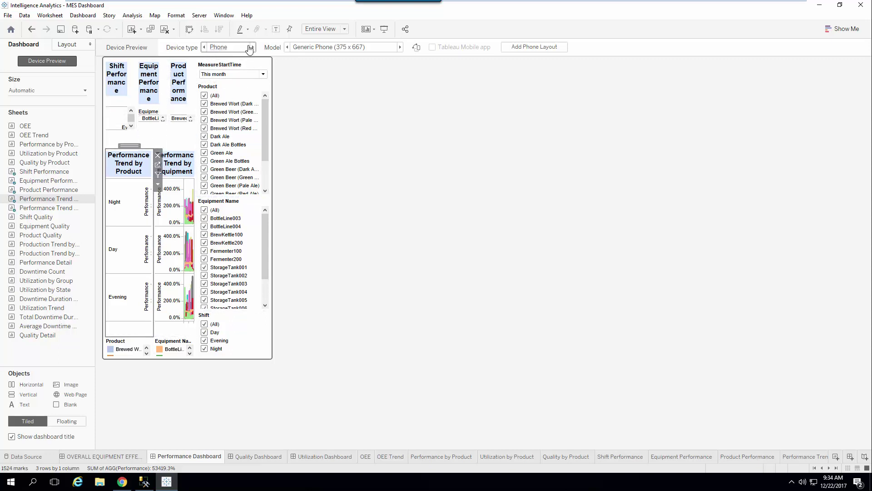
left_click(215, 48)
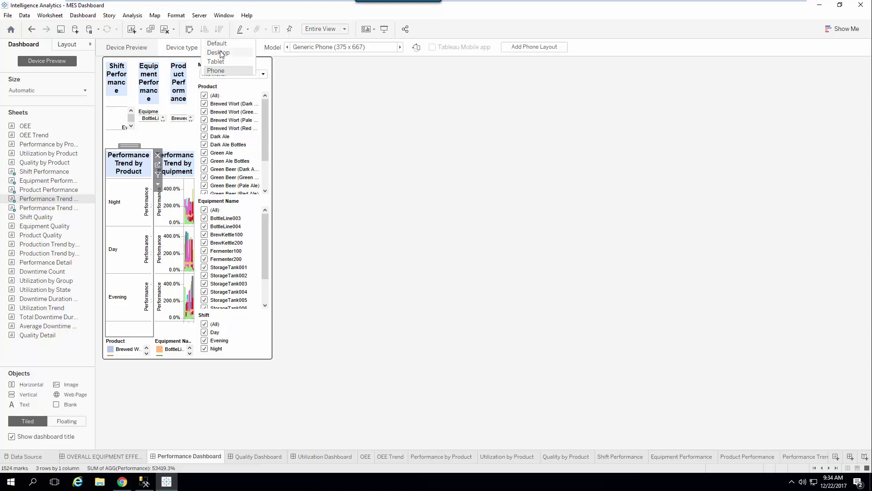
left_click(219, 53)
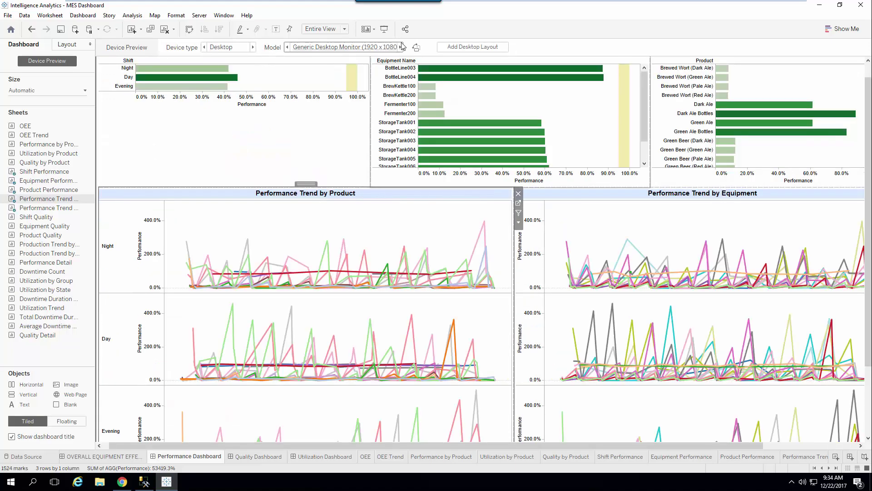
left_click(444, 49)
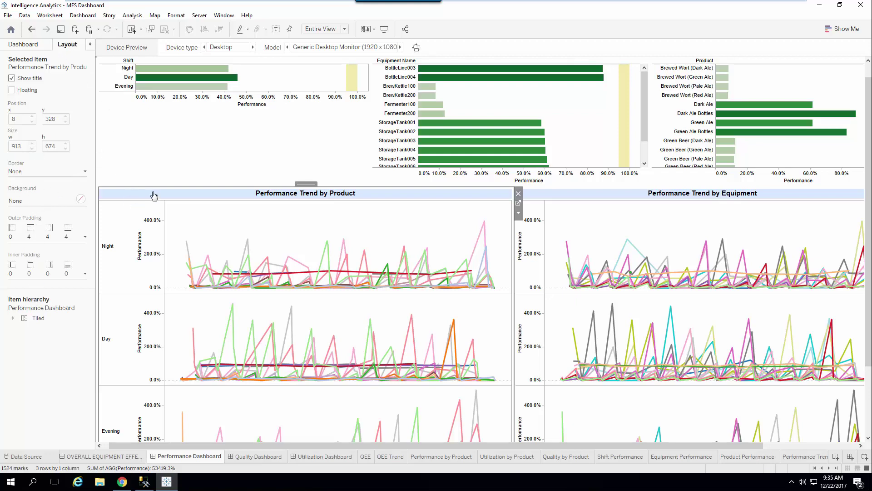
Create a new worksheet showing QuantityProduced as values, broken down by Product in rows
key("ctrl+m")
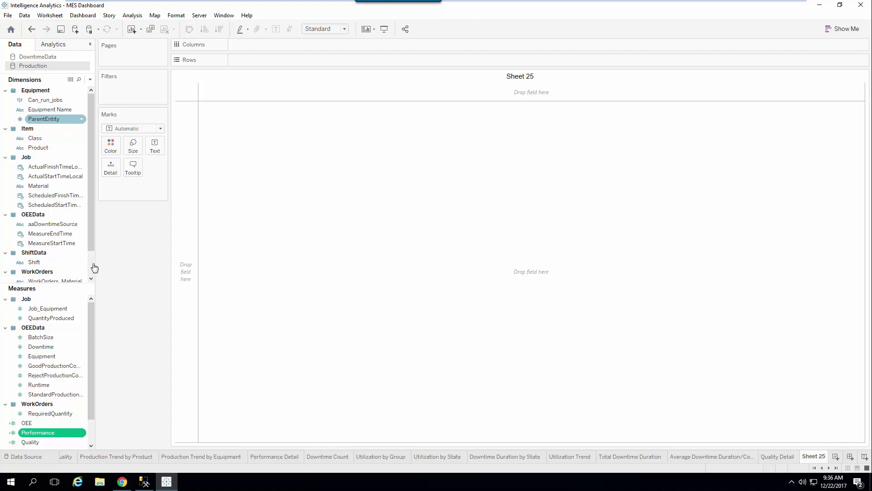
left_click(42, 320)
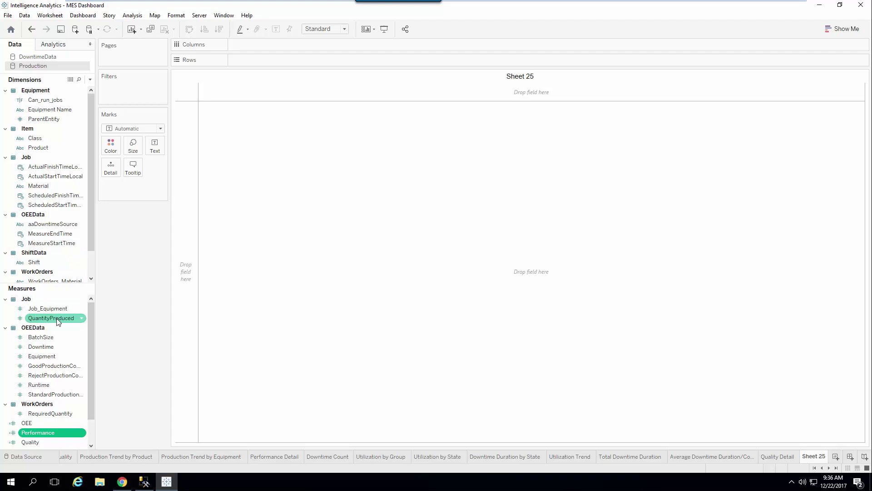
left_click_drag(57, 321, 306, 188)
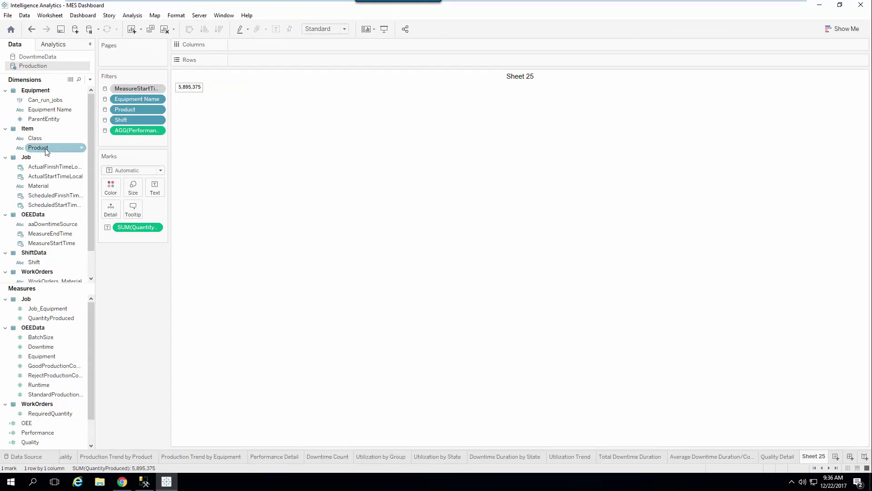
left_click_drag(45, 148, 249, 60)
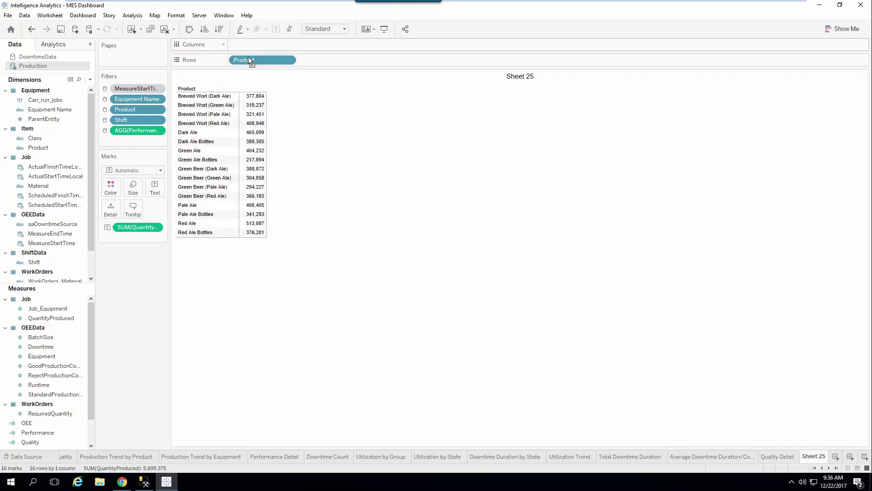
Try the product quantities as a highlight table and as packed bubbles, and undo both chart changes back to the text table
left_click(848, 31)
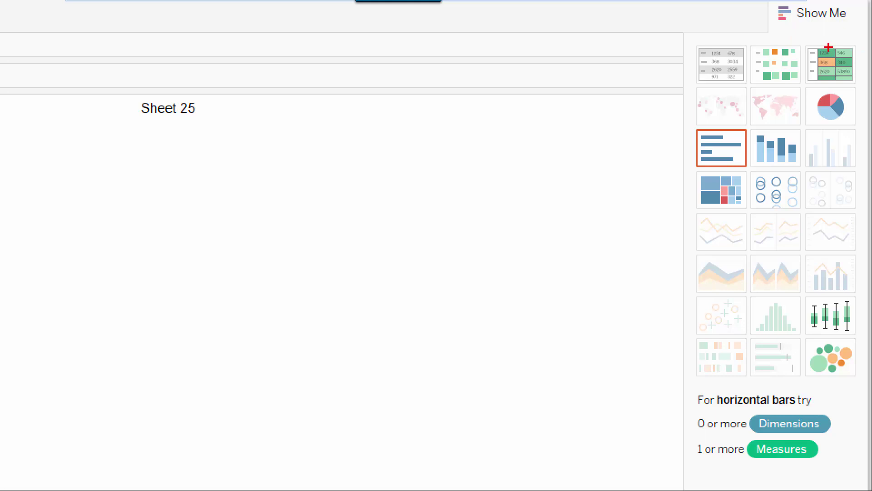
left_click(836, 66)
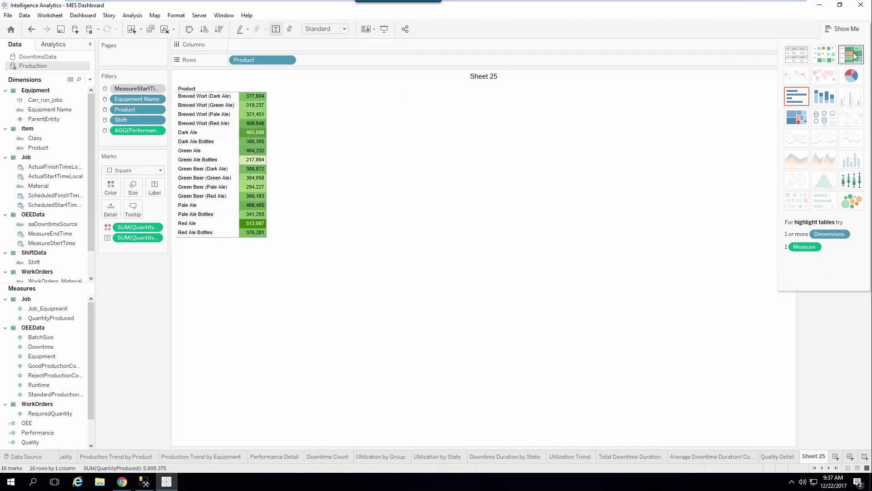
left_click(852, 201)
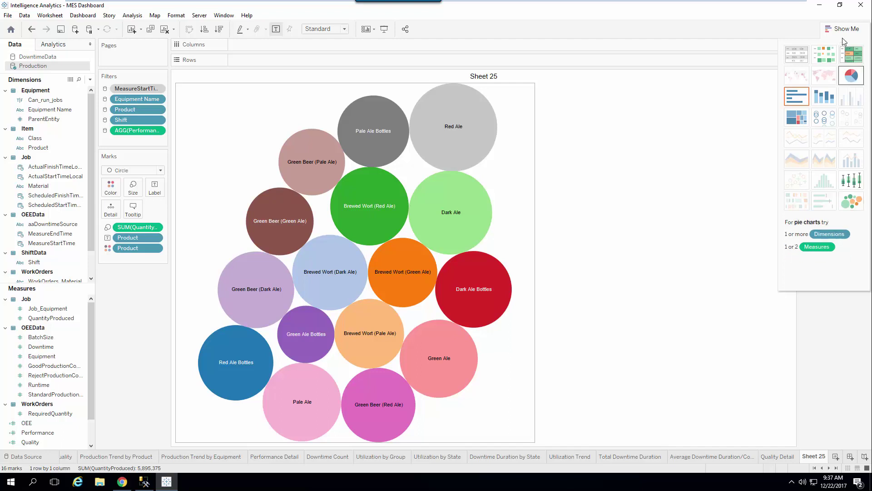
left_click(32, 31)
left_click(31, 32)
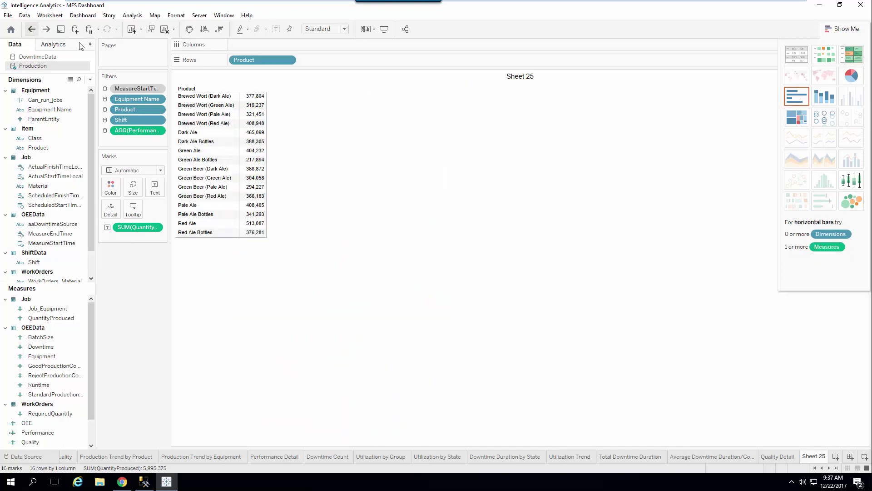
Break the quantities down by Equipment Name in columns and turn the table into a highlight table
mouse_move(203, 91)
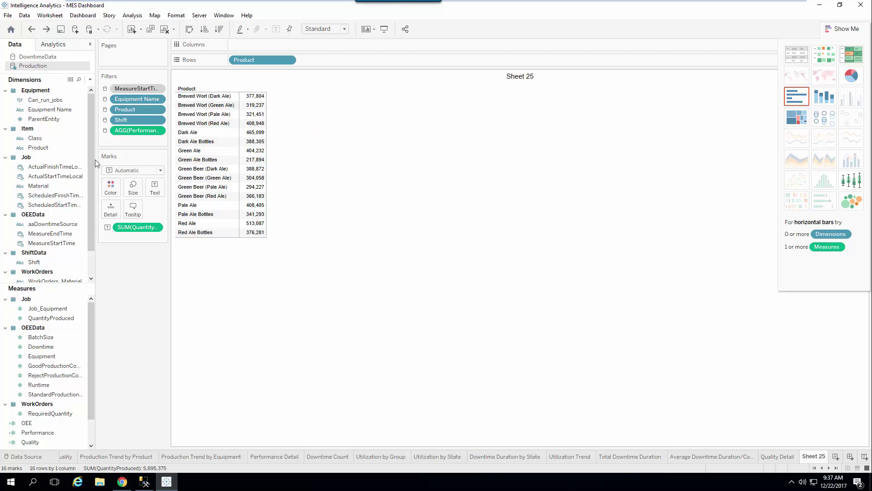
left_click_drag(62, 113, 255, 44)
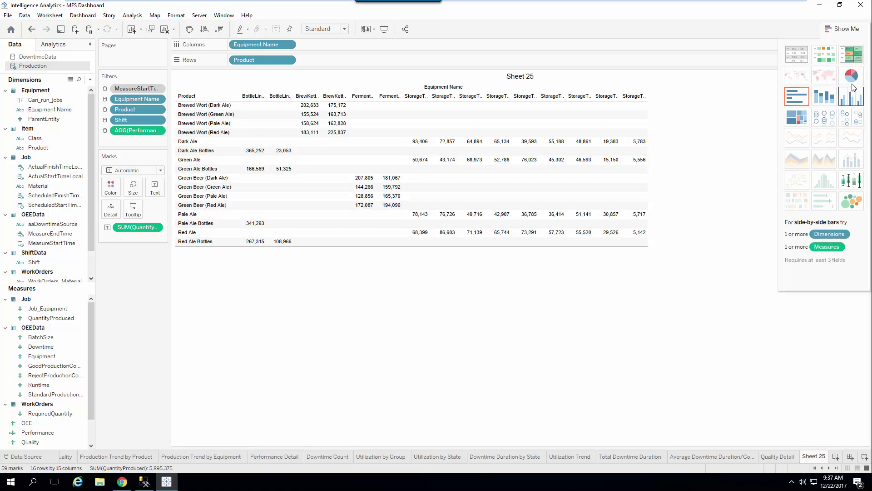
left_click(851, 61)
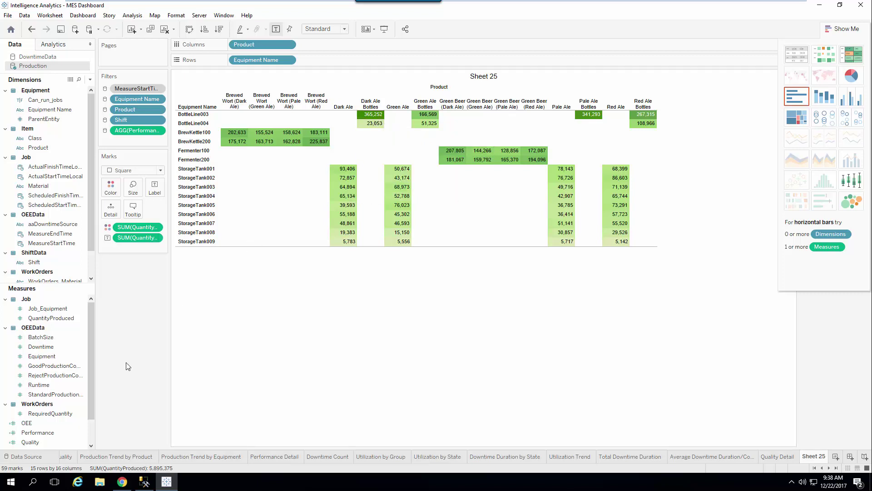
Color the highlight table's cells by RejectProductionCount instead of QuantityProduced
mouse_move(92, 317)
left_mouse_down()
mouse_move(89, 342)
mouse_move(91, 309)
left_mouse_up()
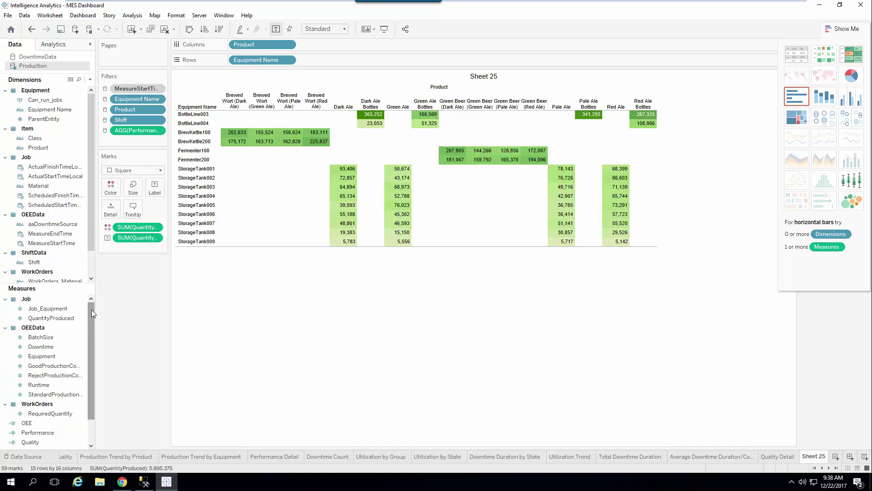
mouse_move(373, 119)
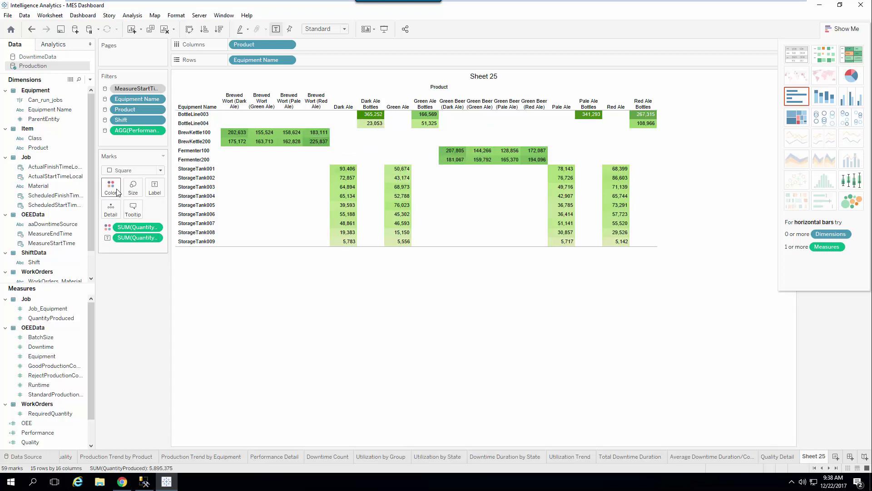
mouse_move(55, 375)
left_mouse_down()
mouse_move(102, 325)
mouse_move(100, 188)
mouse_move(110, 186)
left_mouse_up()
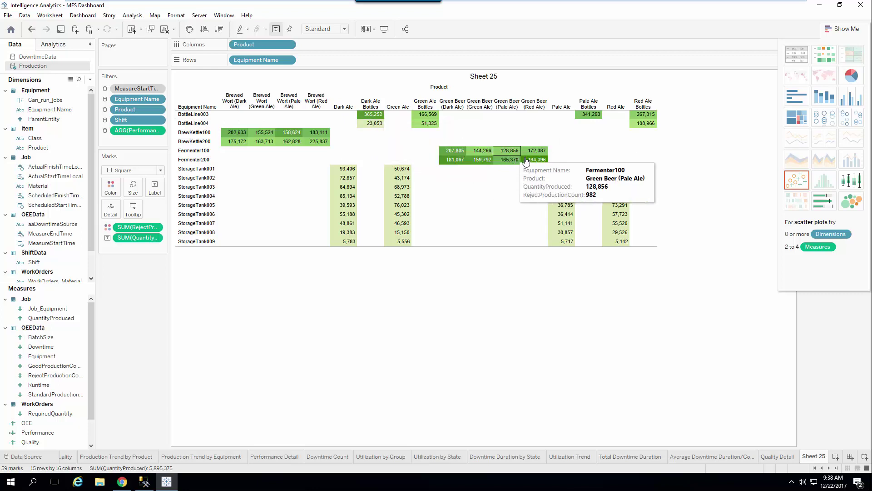
mouse_move(534, 162)
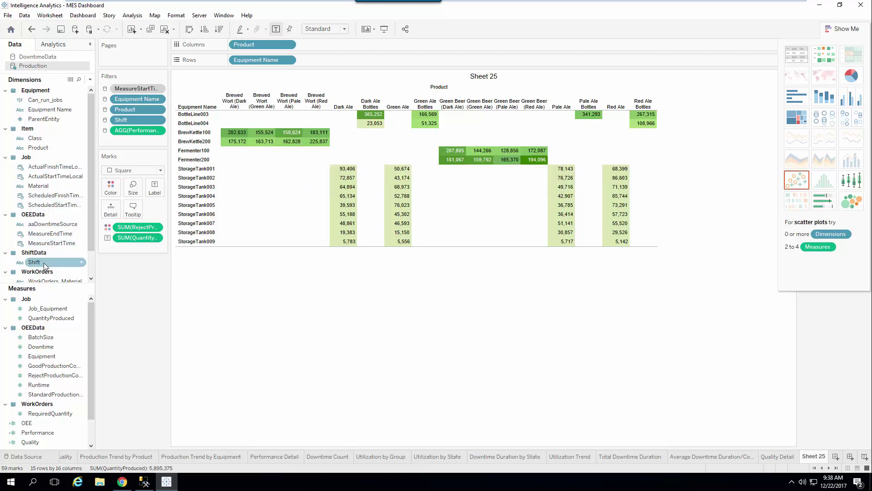
Add Shift to the rows after Equipment Name and hide the chart type suggestions
left_click_drag(41, 263, 328, 59)
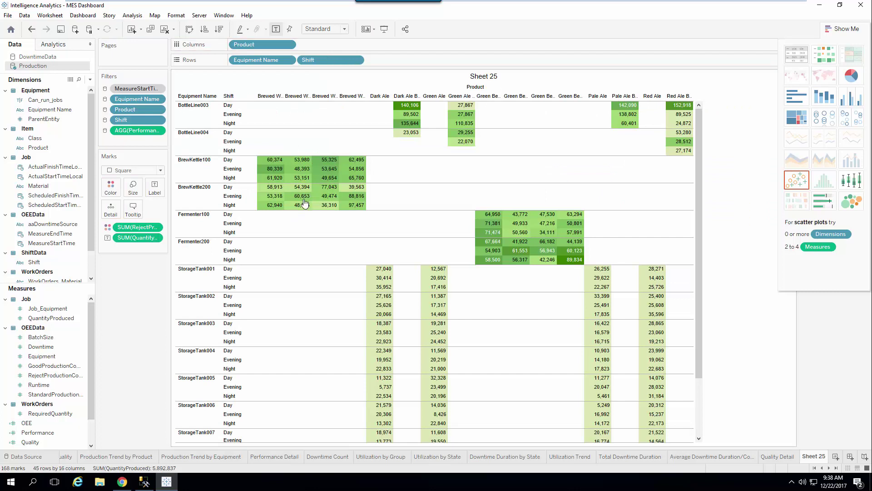
mouse_move(579, 266)
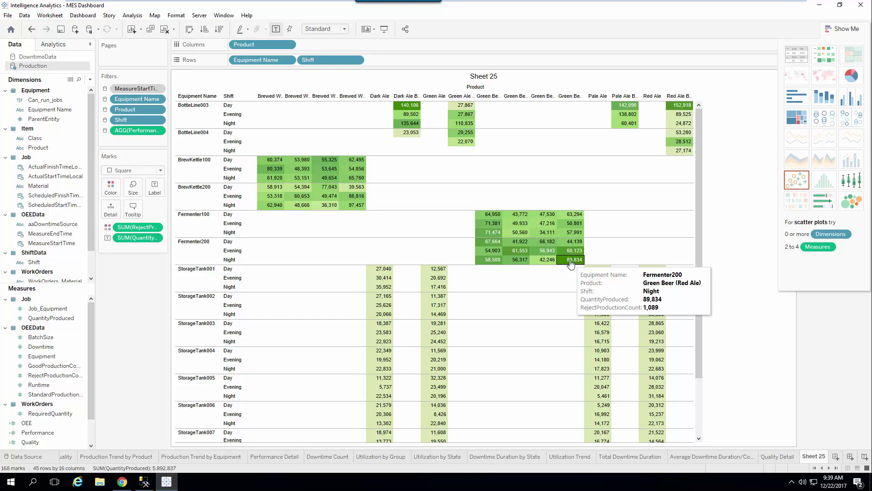
left_click(844, 29)
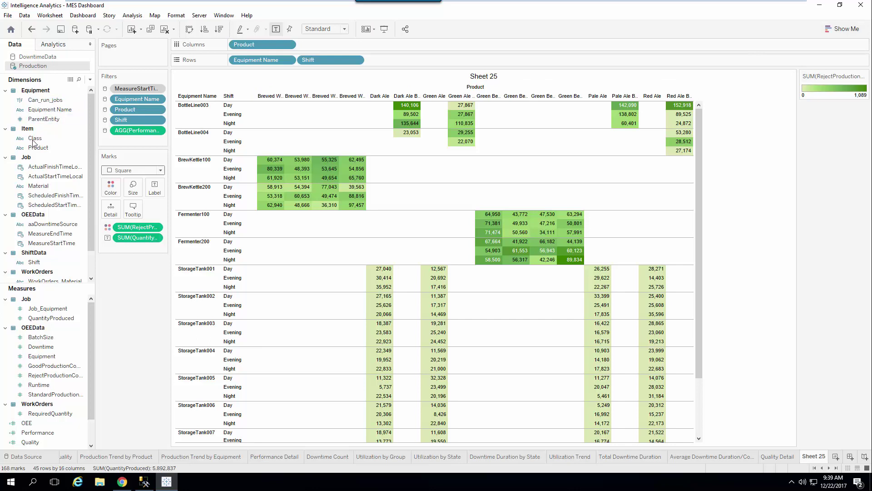
Show the Shift filter beside the sheet and exclude the Night shift
left_click_drag(36, 263, 116, 137)
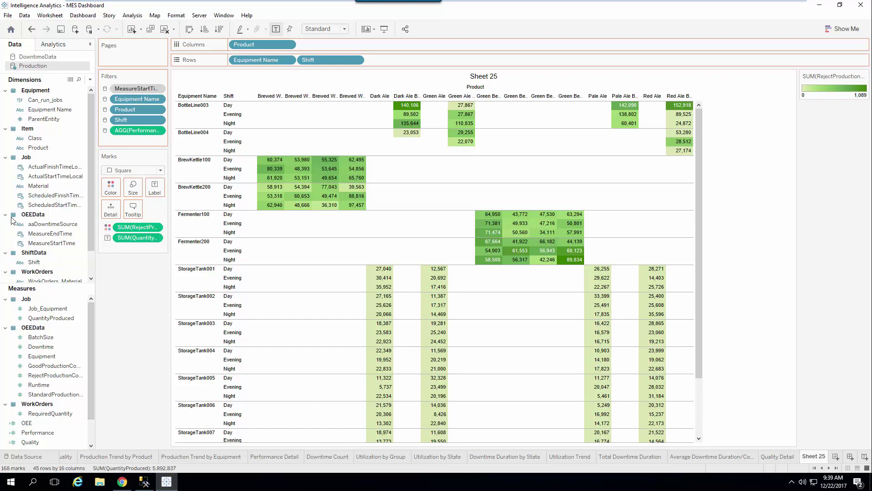
right_click(135, 121)
left_click(155, 144)
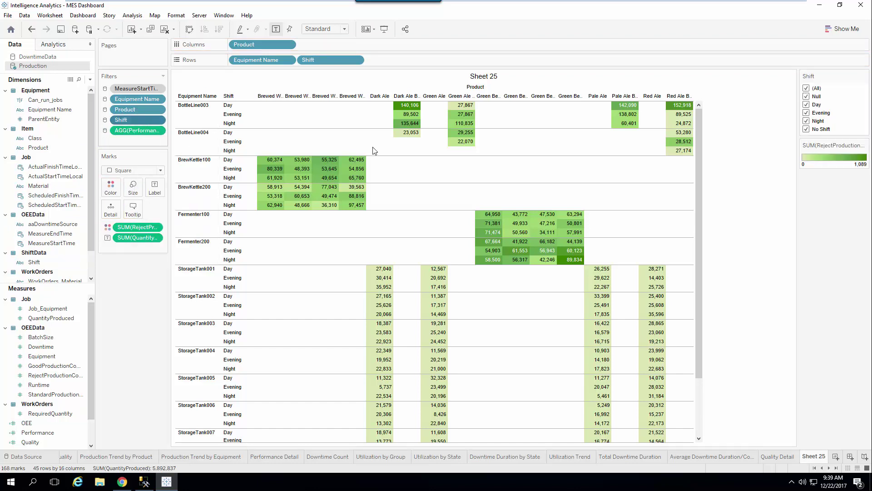
left_click(806, 121)
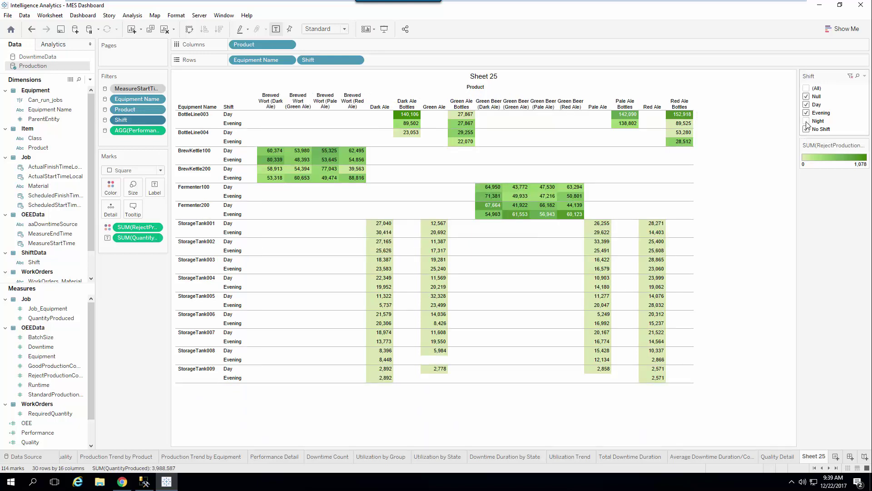